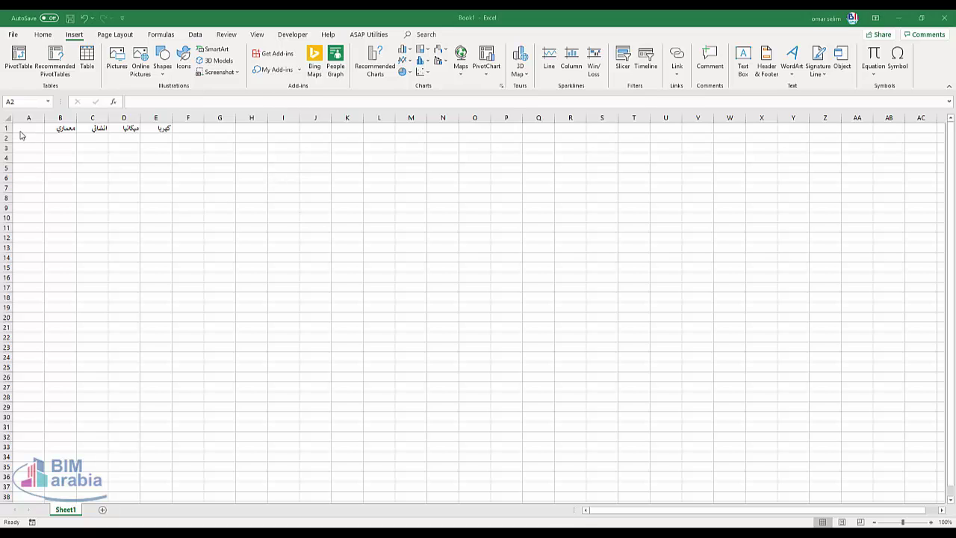
Step: Enter the four status labels down A2:A5, from لم يبدا to تحت المراجعة
click(22, 136)
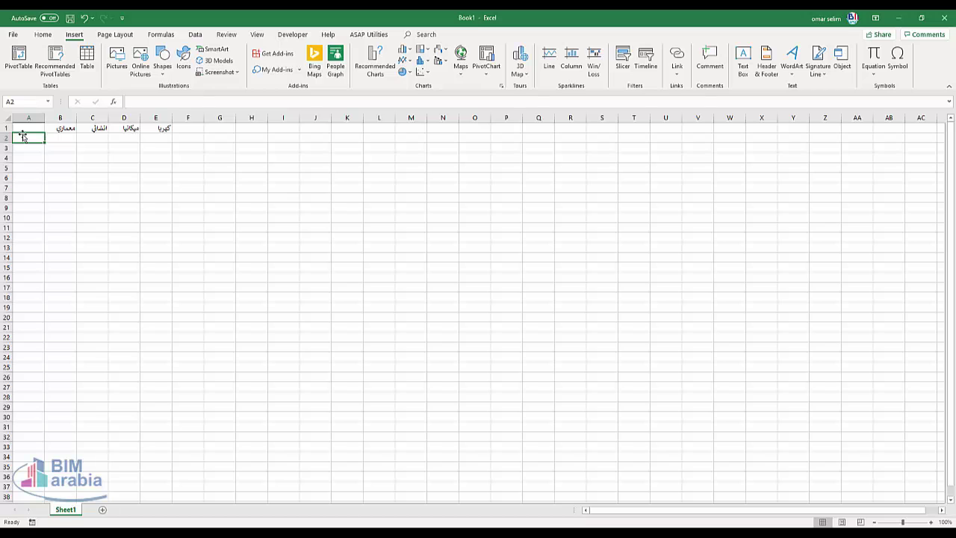
text(م بيد)
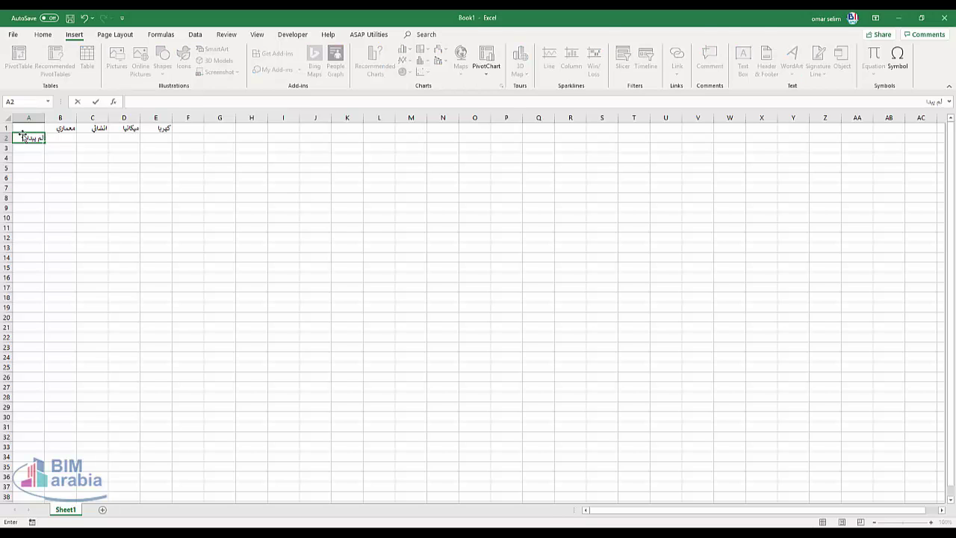
key(Return)
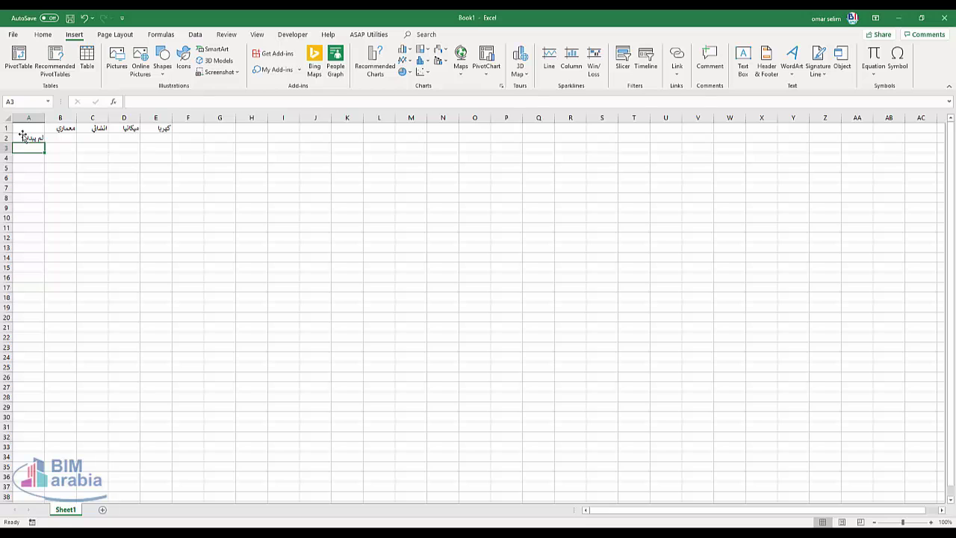
text(شغالين عليه)
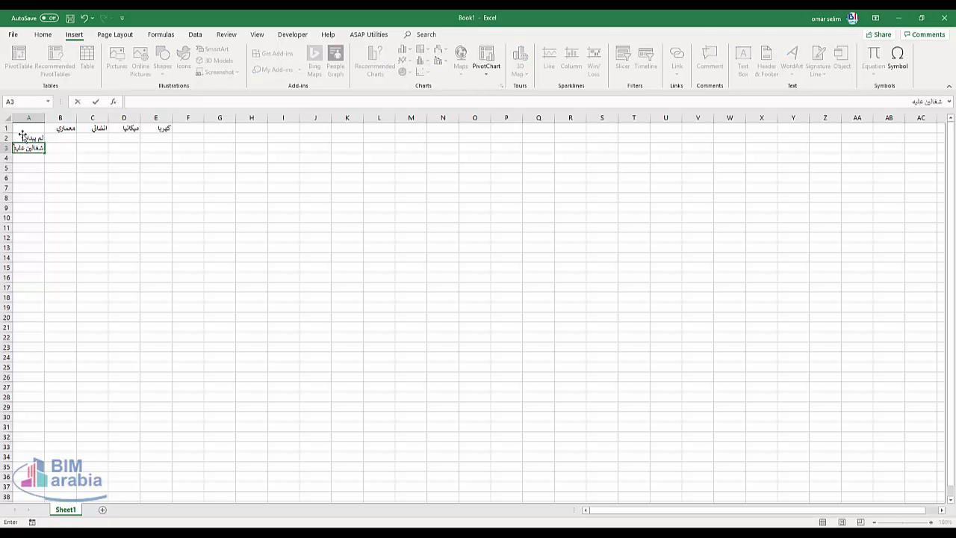
key(Return)
text(خلص)
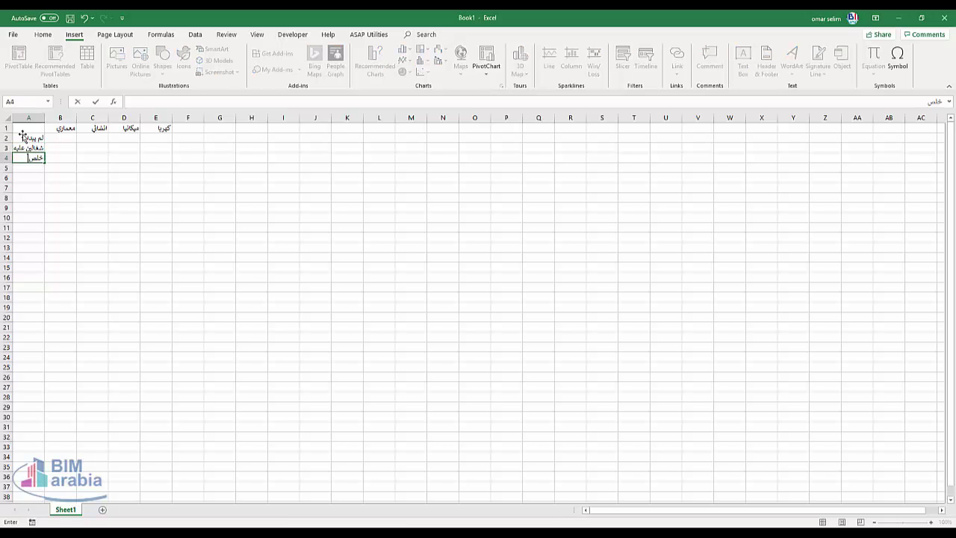
key(Return)
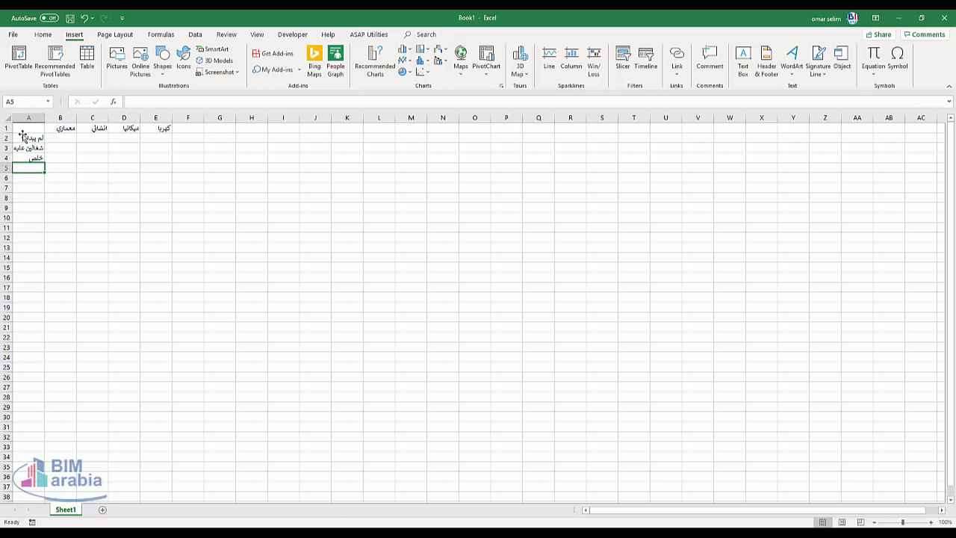
text(ت)
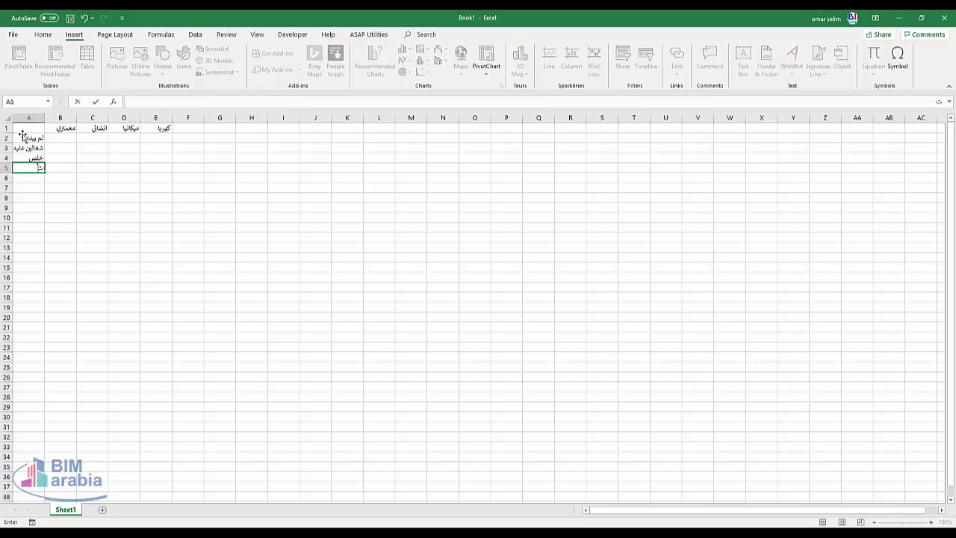
text(حت المراج)
text(عة)
key(Return)
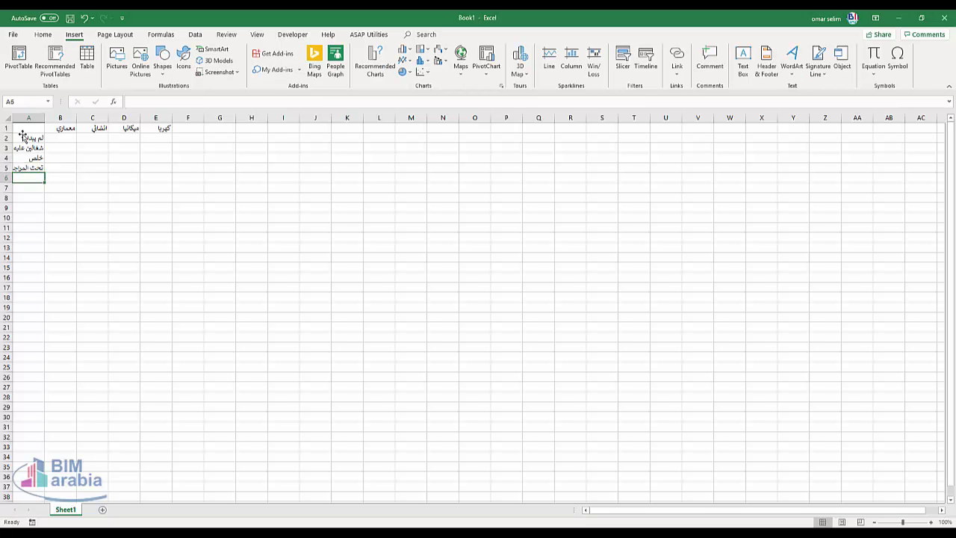
Step: Widen column A and fill every cell from B2 to E5 with 10%
drag(40, 119, 66, 120)
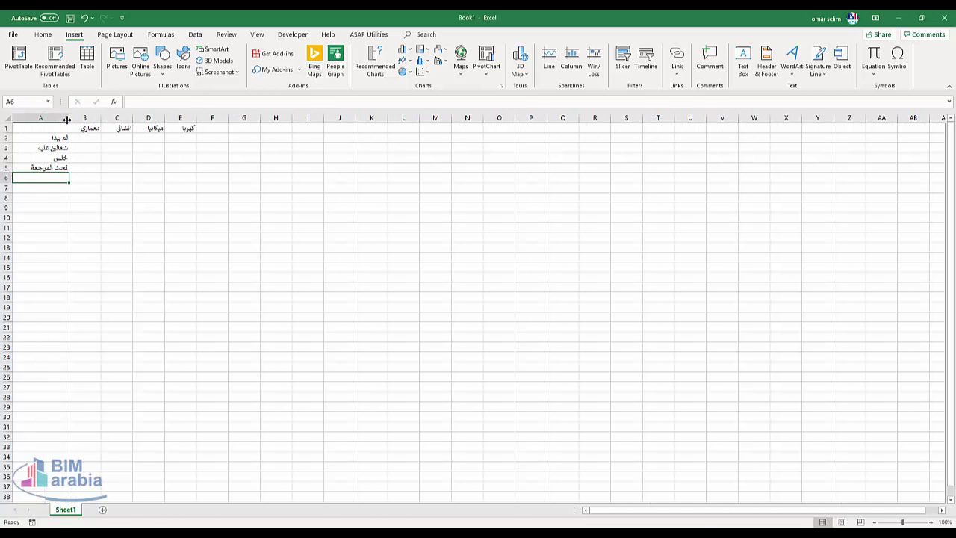
click(83, 141)
text(10)
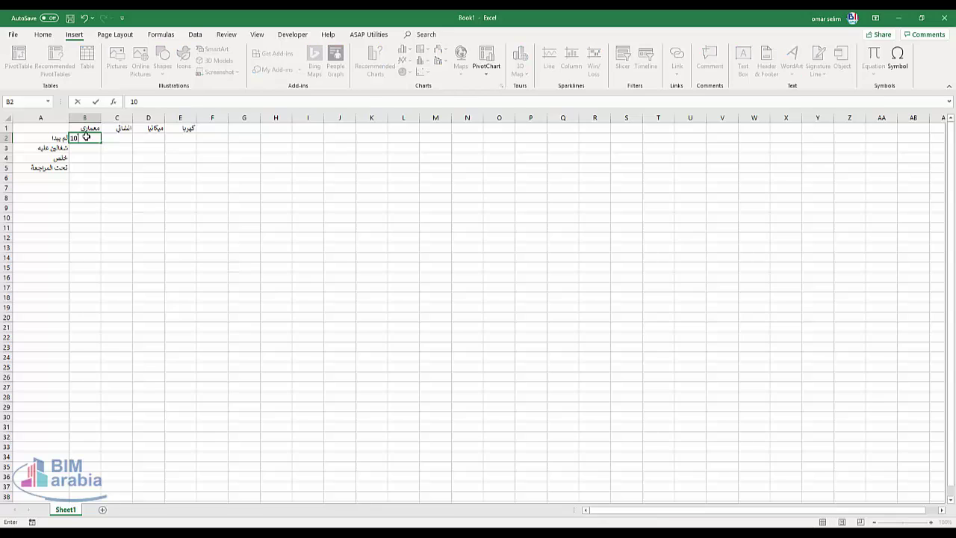
text(%)
key(Return)
click(92, 139)
mouse_move(101, 142)
mouse_down()
mouse_move(97, 172)
mouse_move(197, 178)
mouse_up()
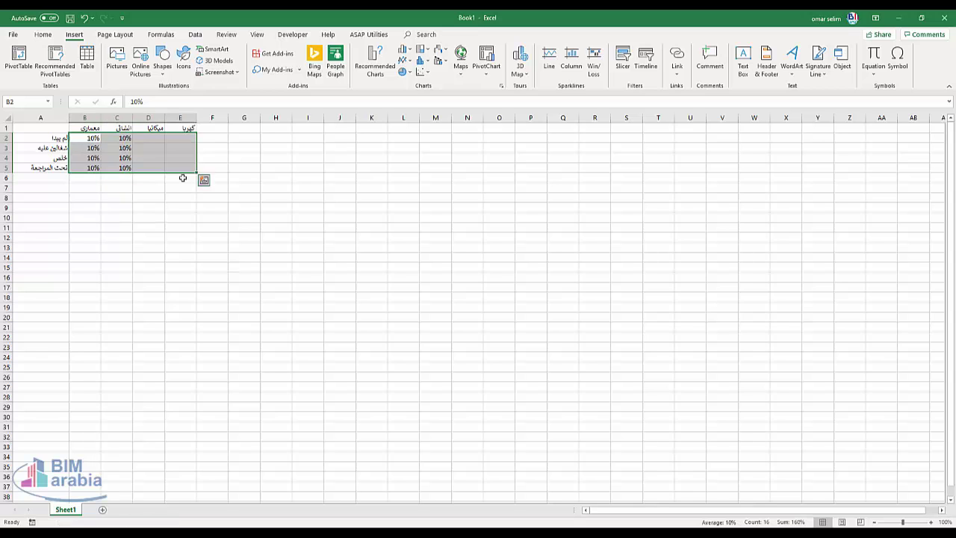
click(86, 147)
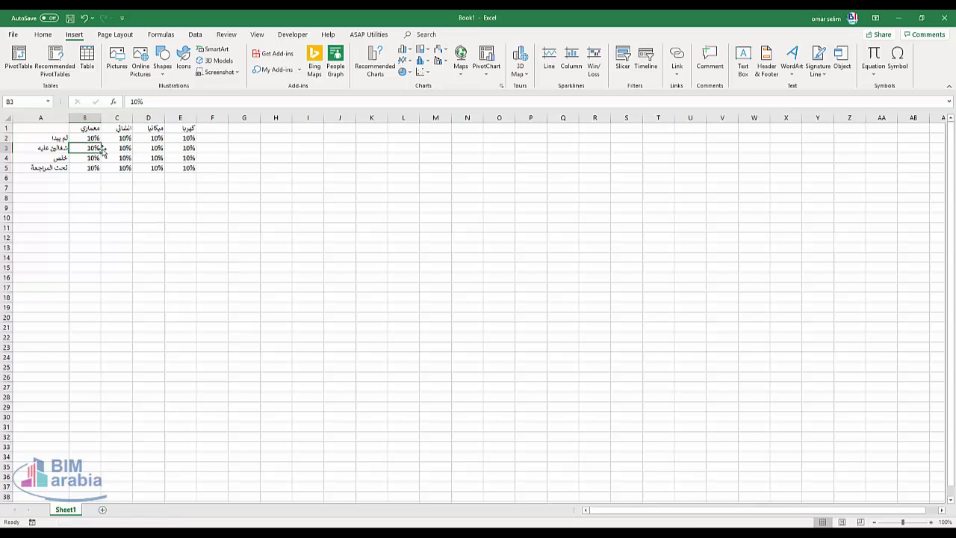
Step: Change B3 to 30% and B4 to 50%
double_click(132, 102)
text(30)
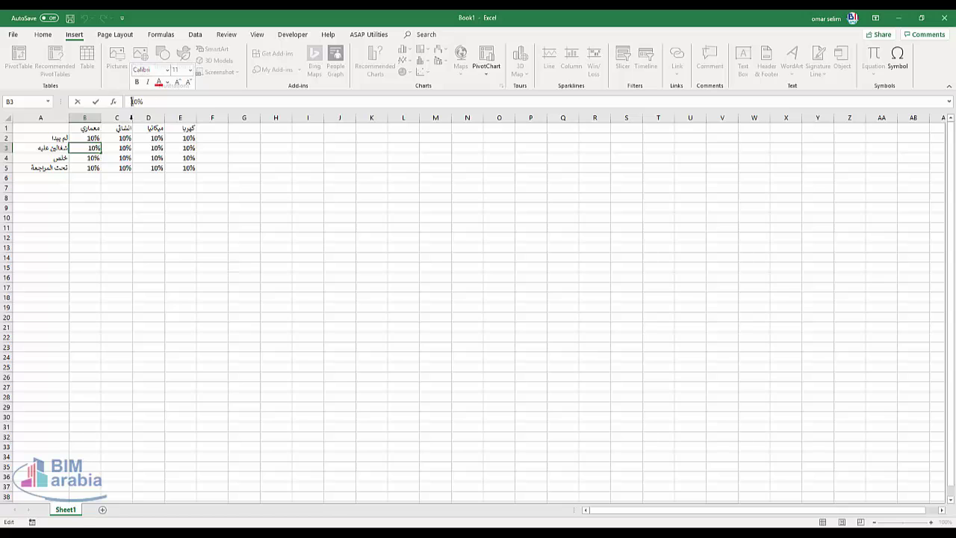
key(Return)
double_click(93, 159)
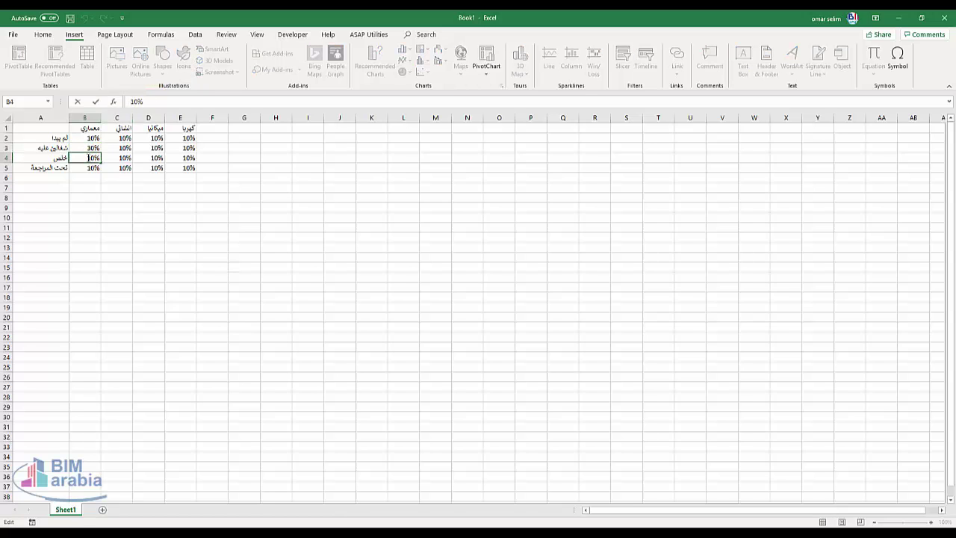
double_click(90, 157)
text(50)
click(119, 169)
Step: Set C5 and C4 to 20% and C3 to 30%
double_click(119, 167)
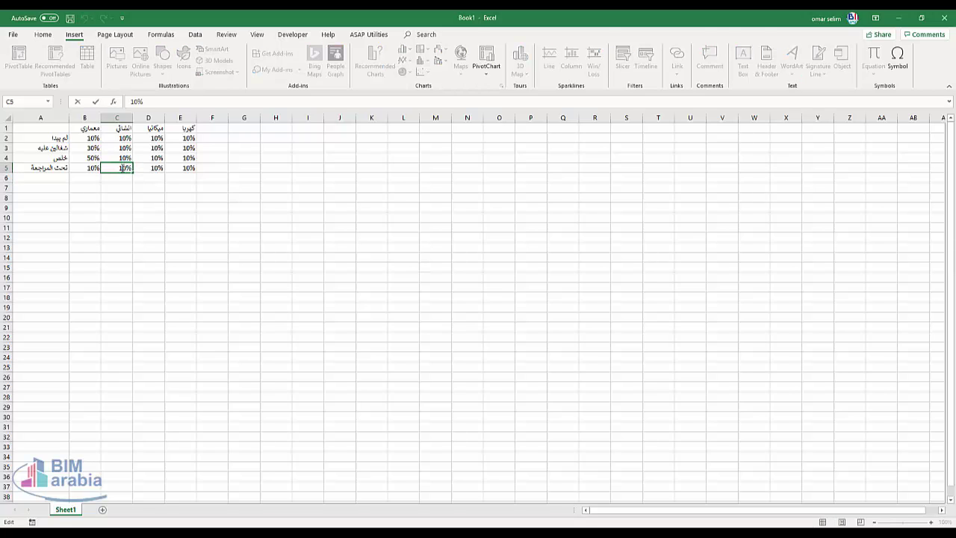
key(Delete)
text(2)
click(122, 159)
double_click(119, 158)
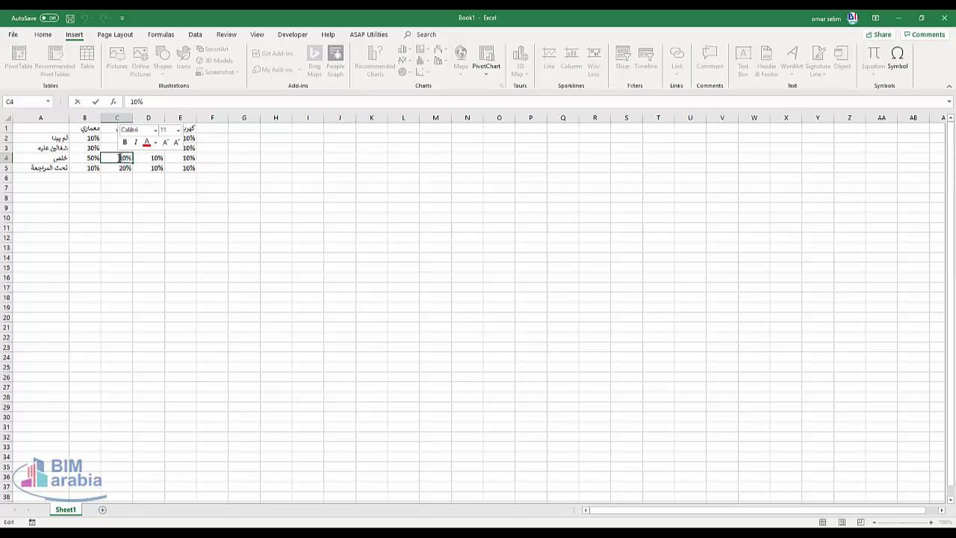
text(2)
double_click(124, 148)
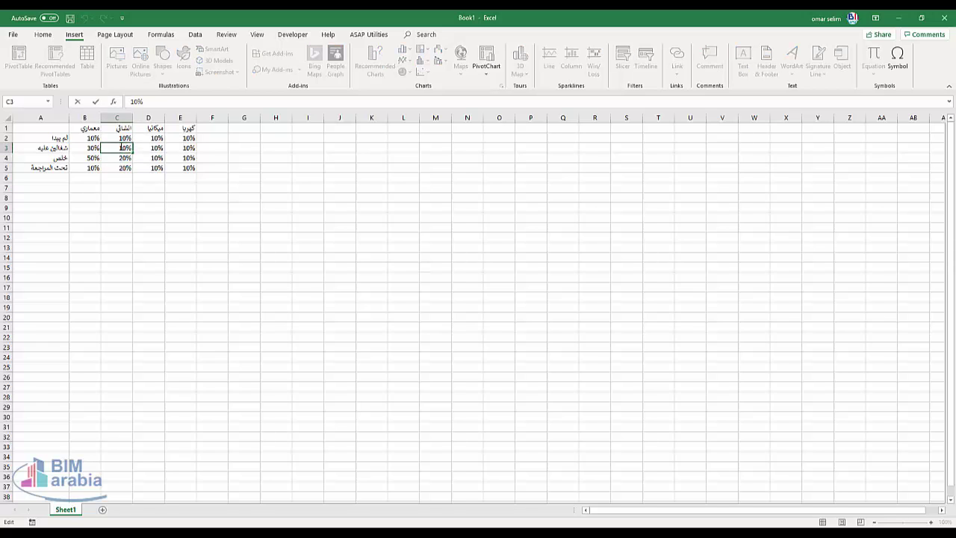
double_click(124, 148)
text(3)
click(156, 147)
Step: Set D3 to 50% and D4 to 30%
double_click(157, 147)
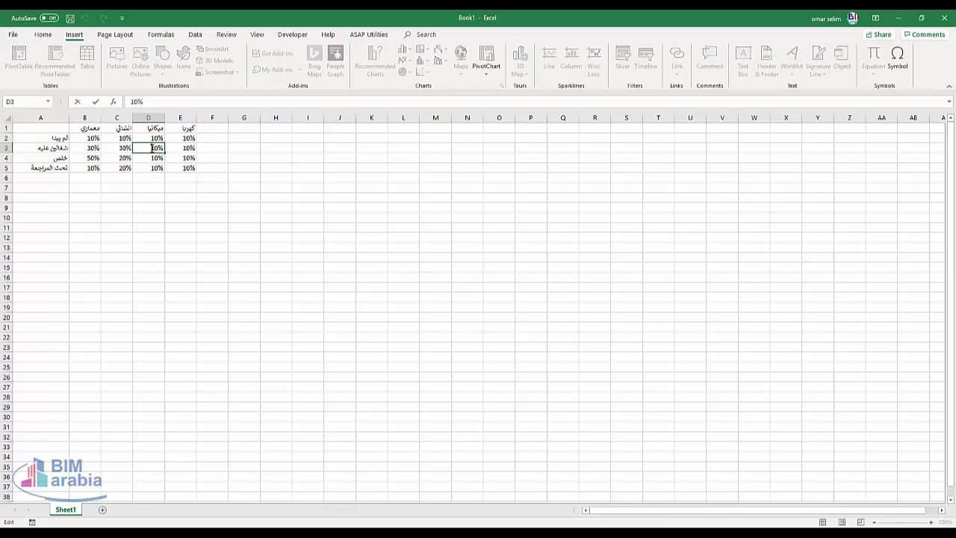
double_click(151, 148)
text(5)
click(150, 157)
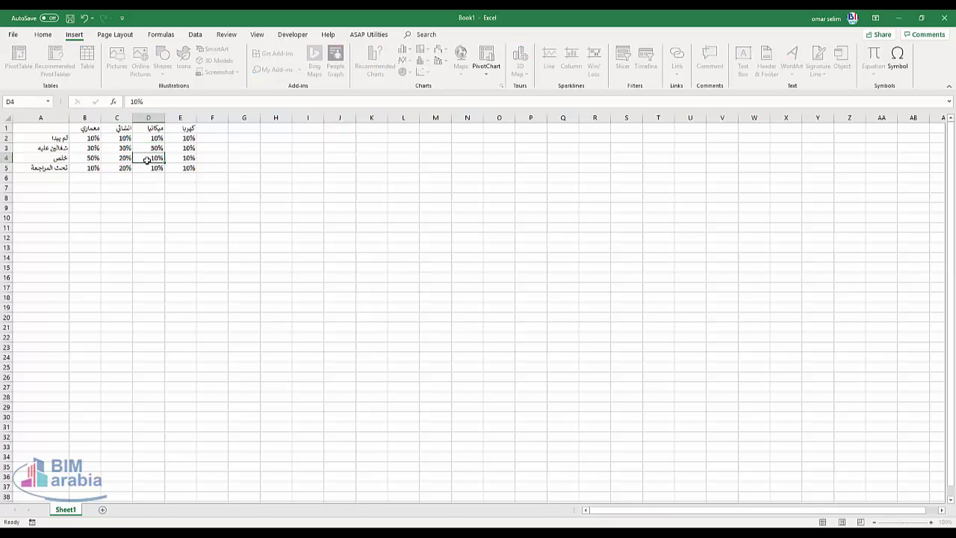
double_click(151, 158)
double_click(155, 158)
text(3)
click(185, 164)
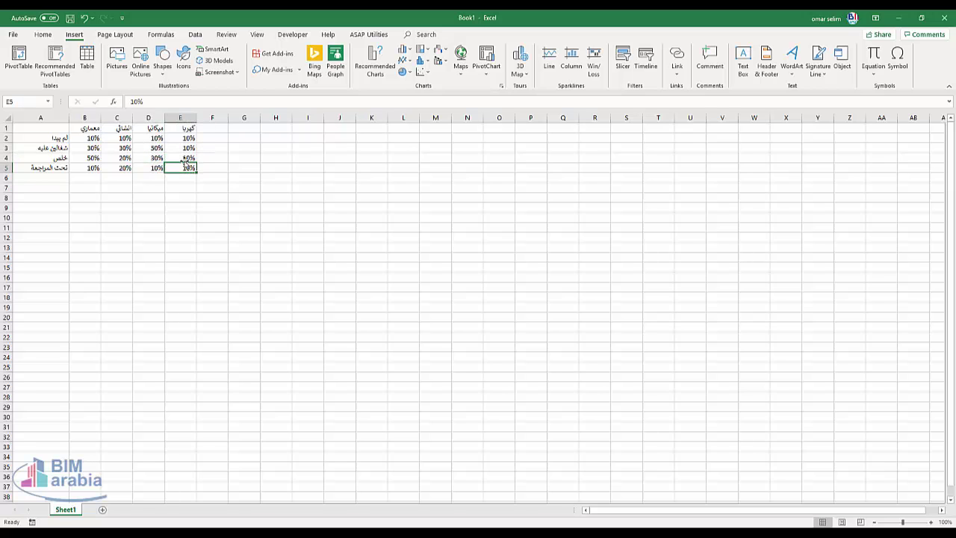
Step: Set E4 and E2 to 30%
double_click(187, 158)
double_click(181, 157)
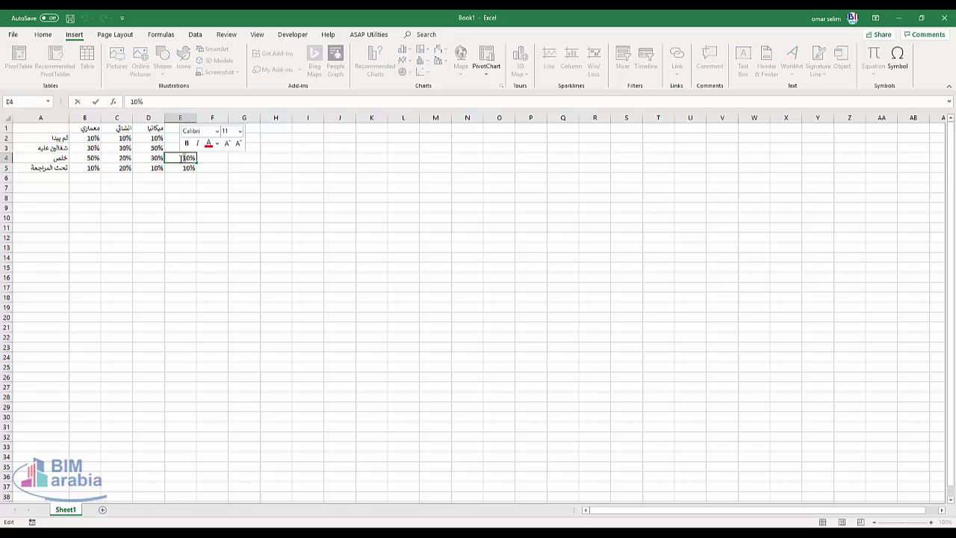
text(3)
click(181, 137)
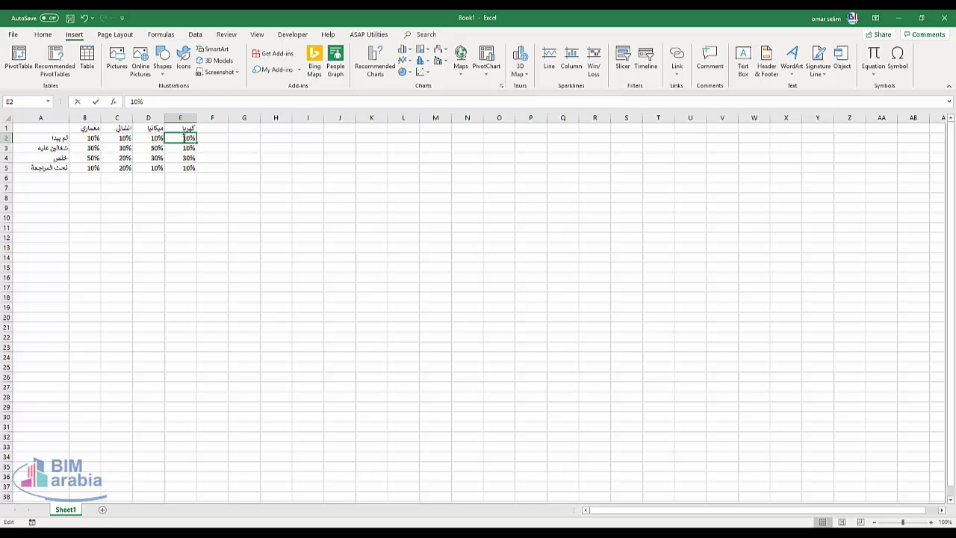
double_click(182, 137)
double_click(182, 138)
text(3)
click(234, 167)
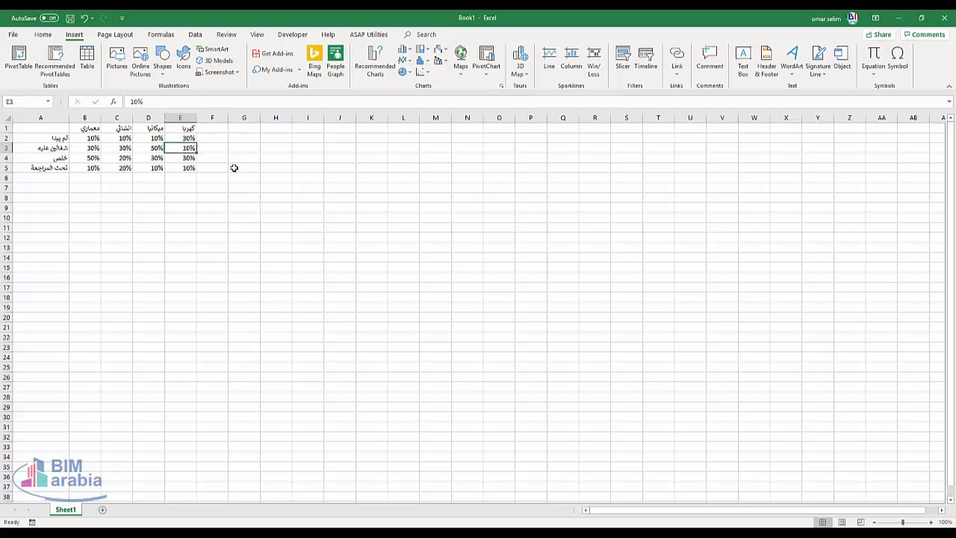
click(256, 184)
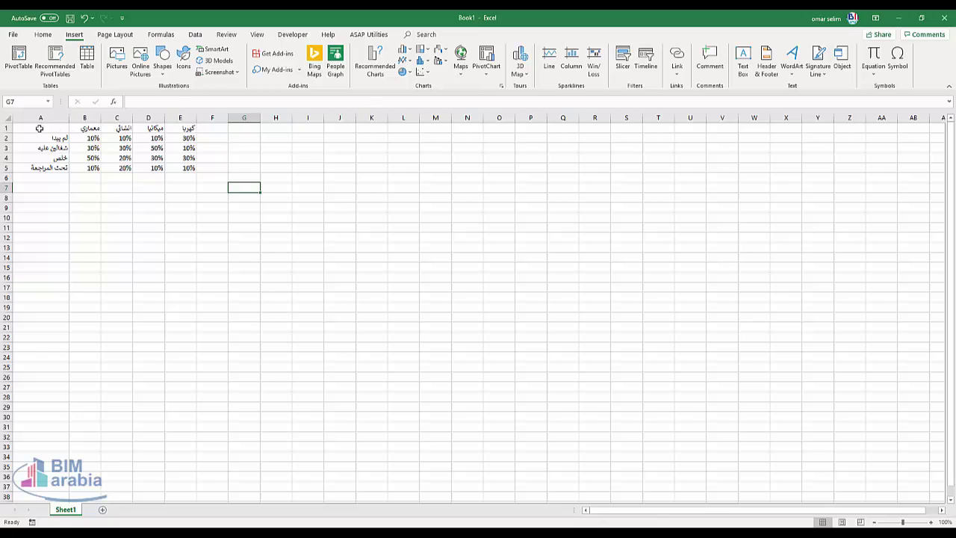
Step: Insert a Doughnut chart from the A1:E5 status table
drag(40, 129, 183, 167)
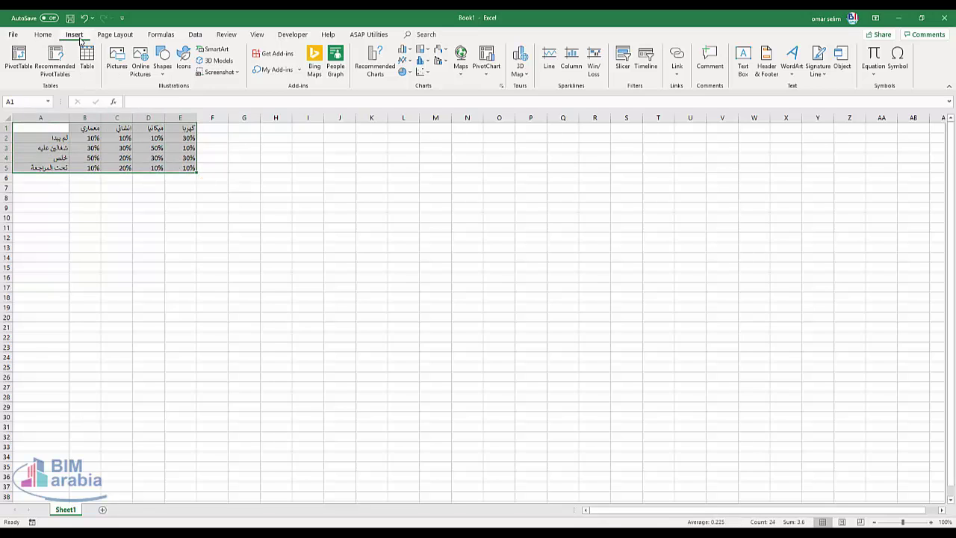
click(410, 74)
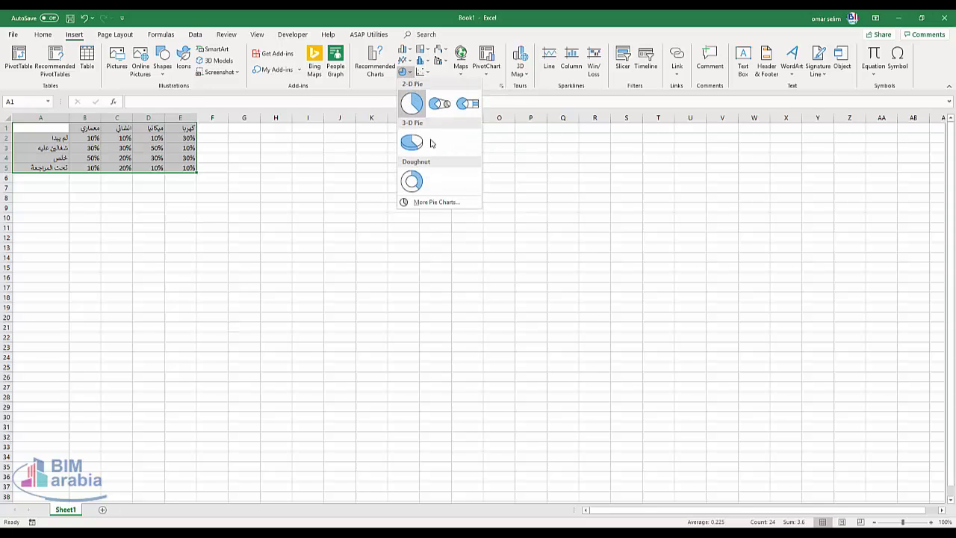
click(412, 181)
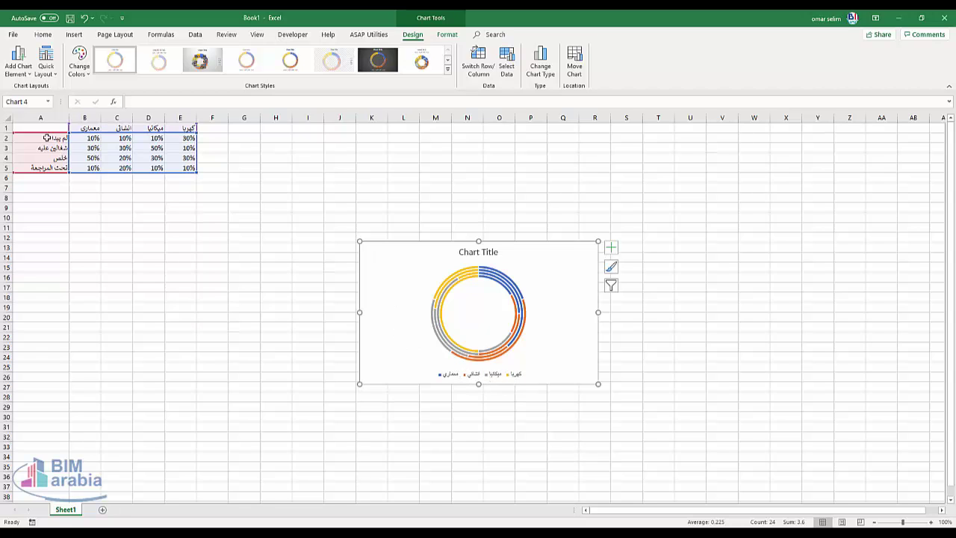
Step: Apply the last Chart Styles preset, adding a title, top legend and percentage labels
click(421, 59)
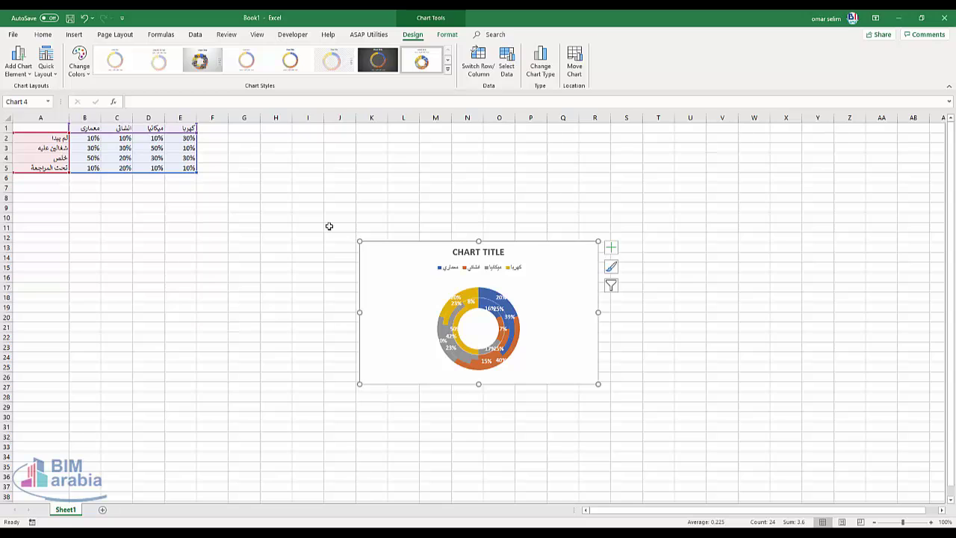
Step: Narrow the chart's data to the معماري column, then delete the chart
click(611, 286)
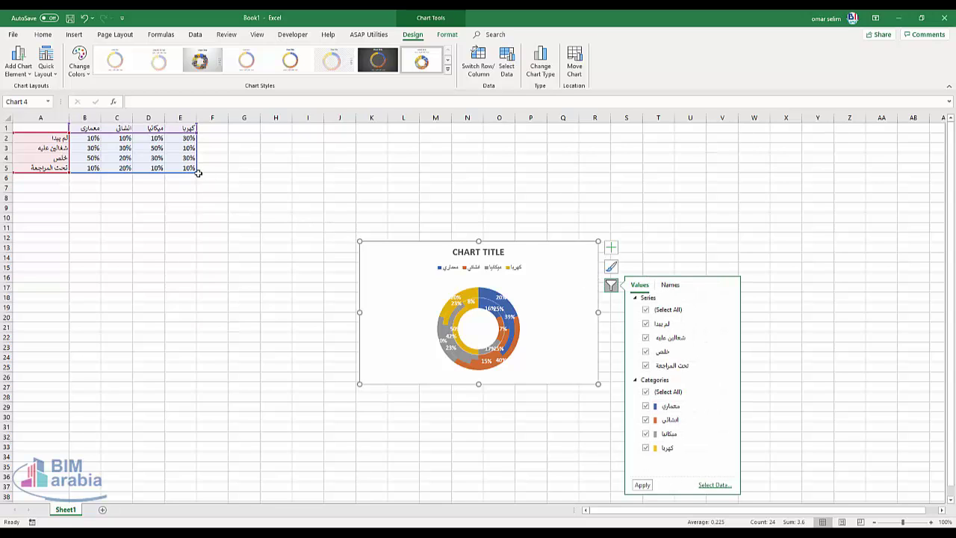
drag(198, 174, 102, 174)
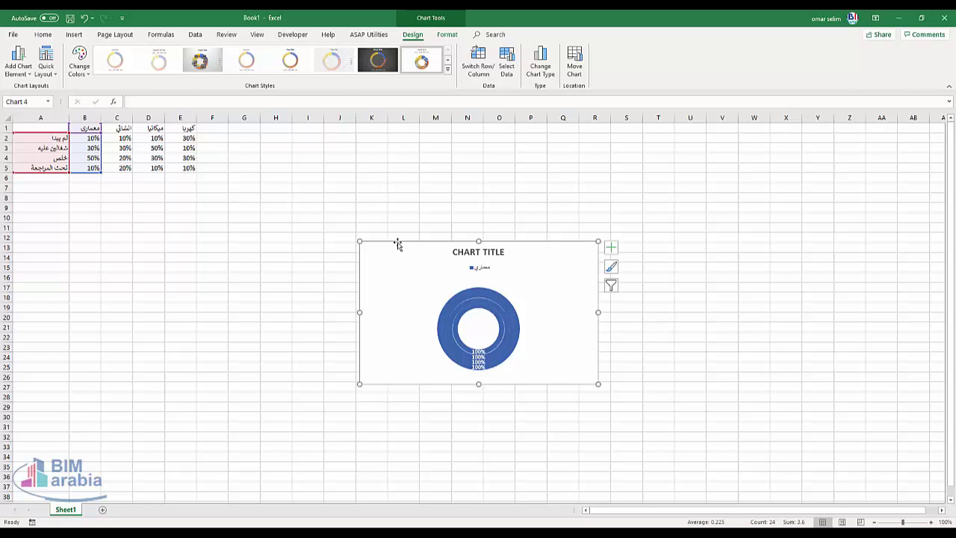
key(Delete)
click(148, 208)
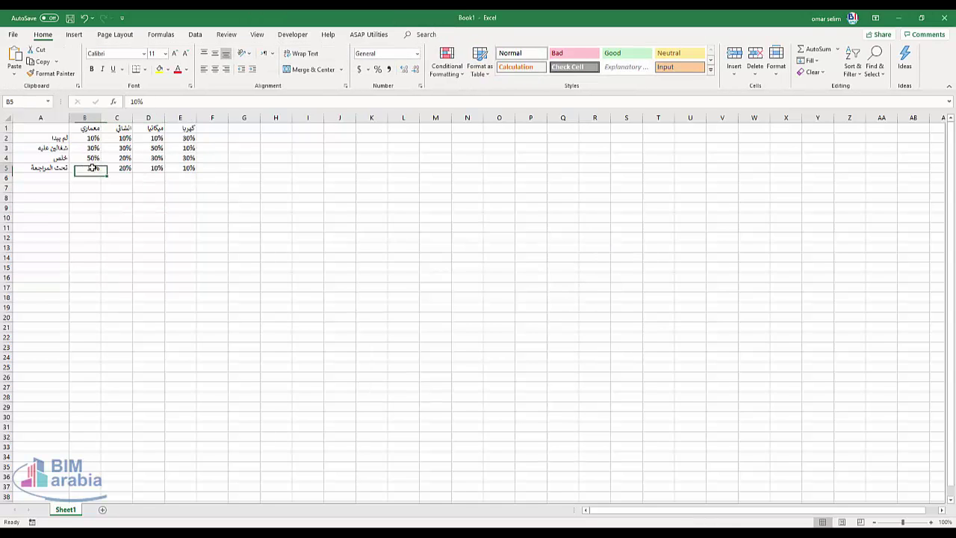
Step: Insert a Doughnut chart from A1:B5 for the معماري discipline
drag(93, 167, 23, 127)
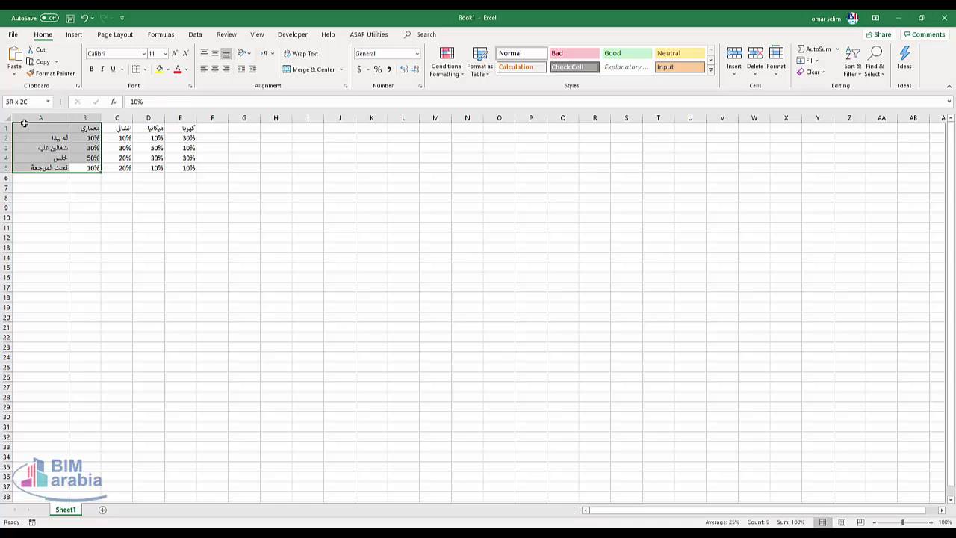
click(73, 34)
click(409, 74)
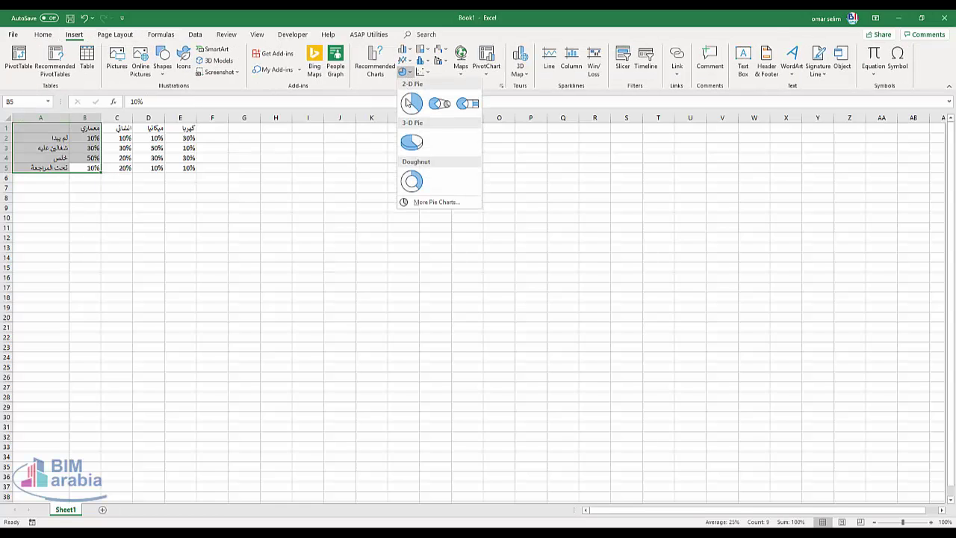
click(410, 179)
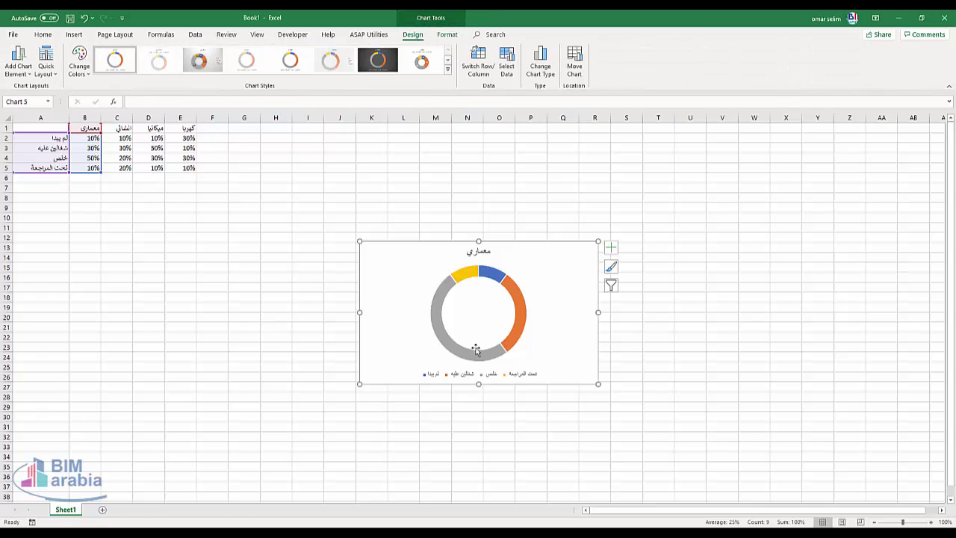
Step: Change cell B4 from 50% to 40%
click(88, 157)
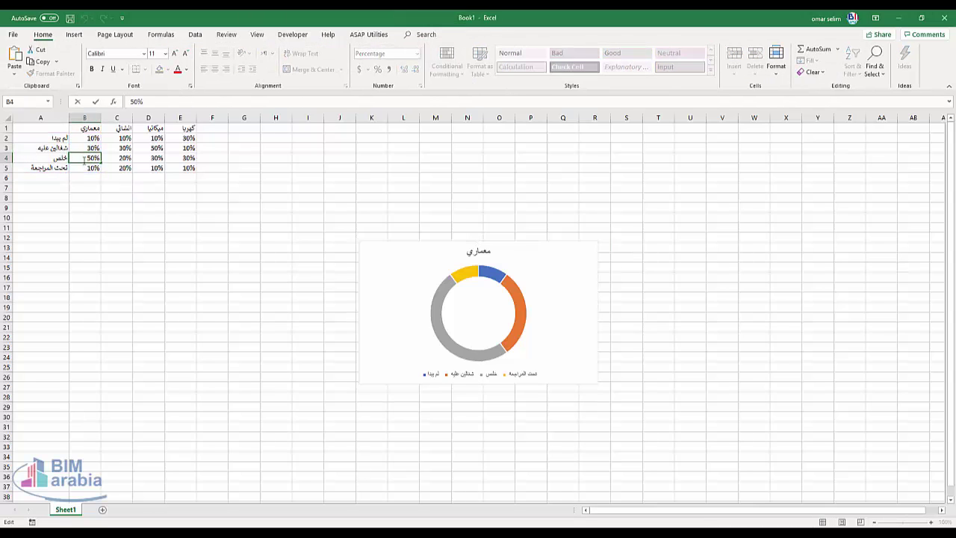
double_click(90, 158)
text(40)
key(Return)
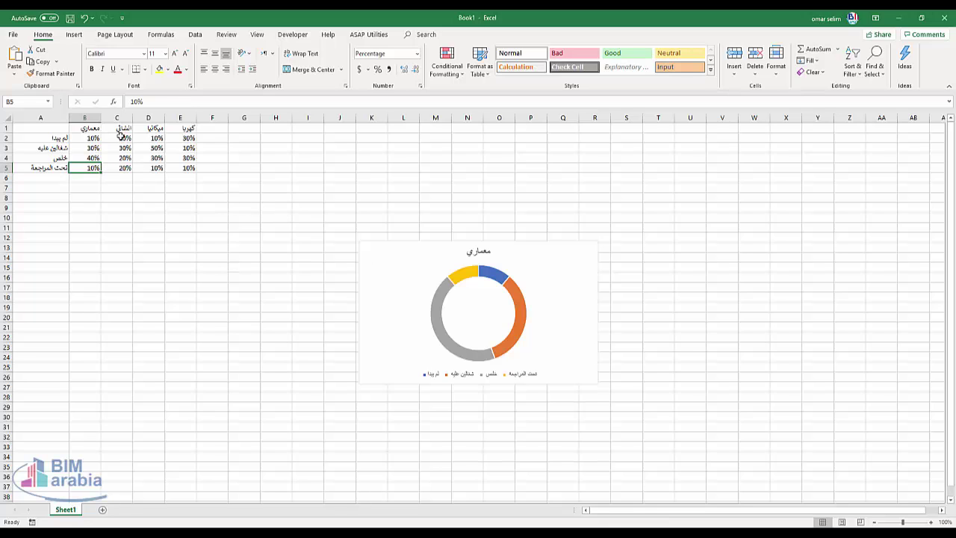
drag(124, 139, 124, 168)
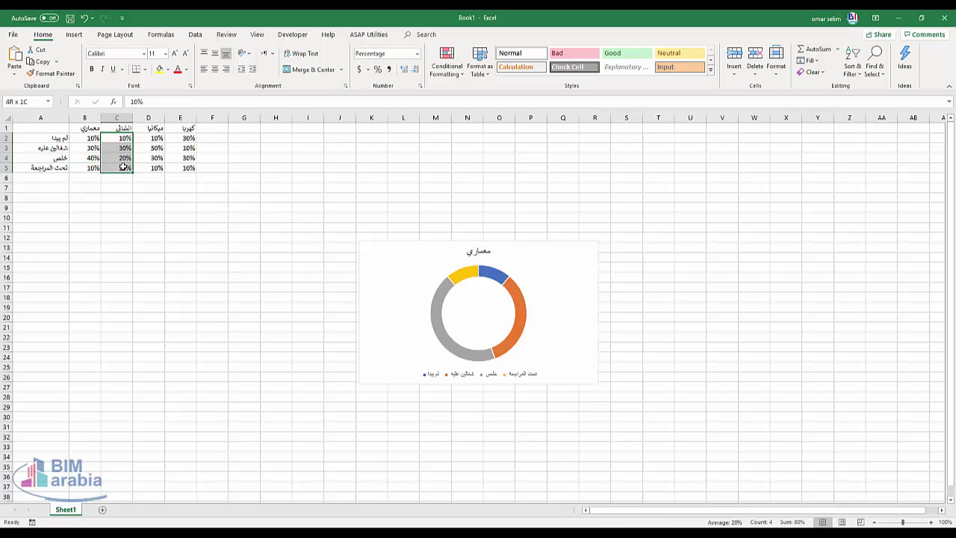
Step: Insert a Doughnut chart from A1:C5 and limit its data to the انشائي column
click(74, 35)
click(404, 72)
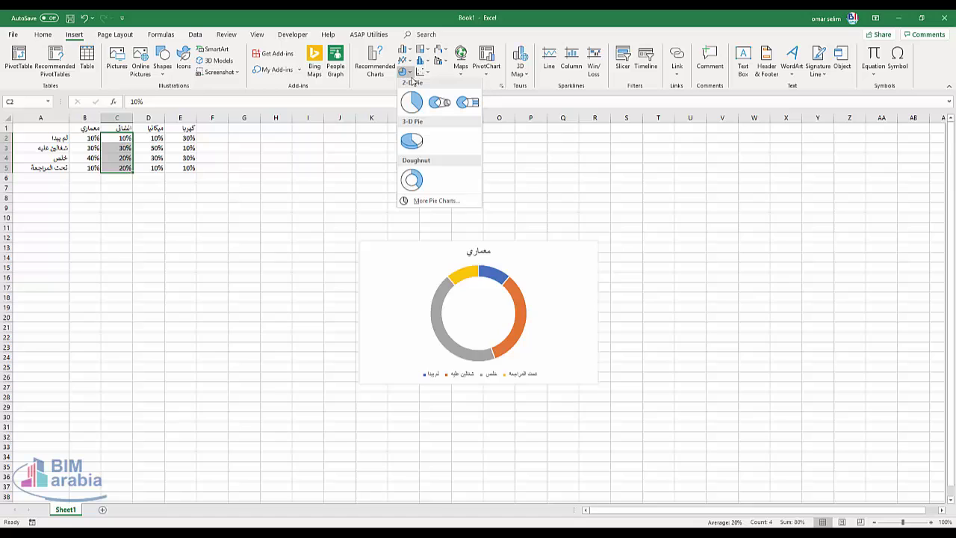
click(412, 182)
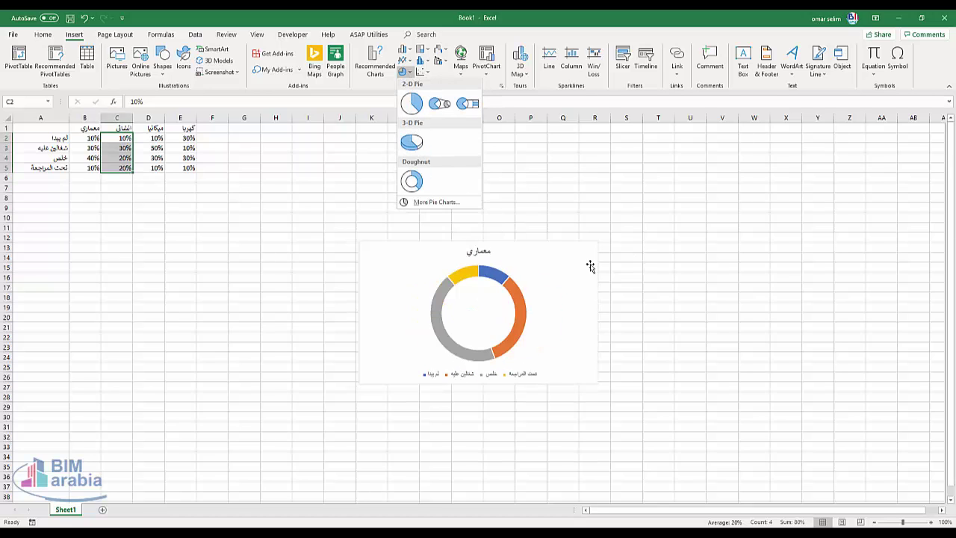
click(271, 212)
click(205, 227)
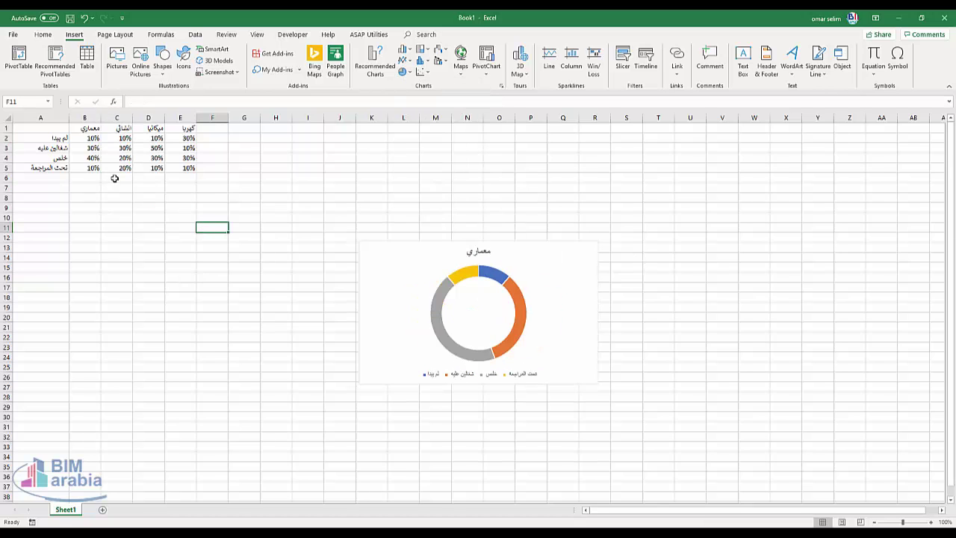
drag(124, 167, 40, 127)
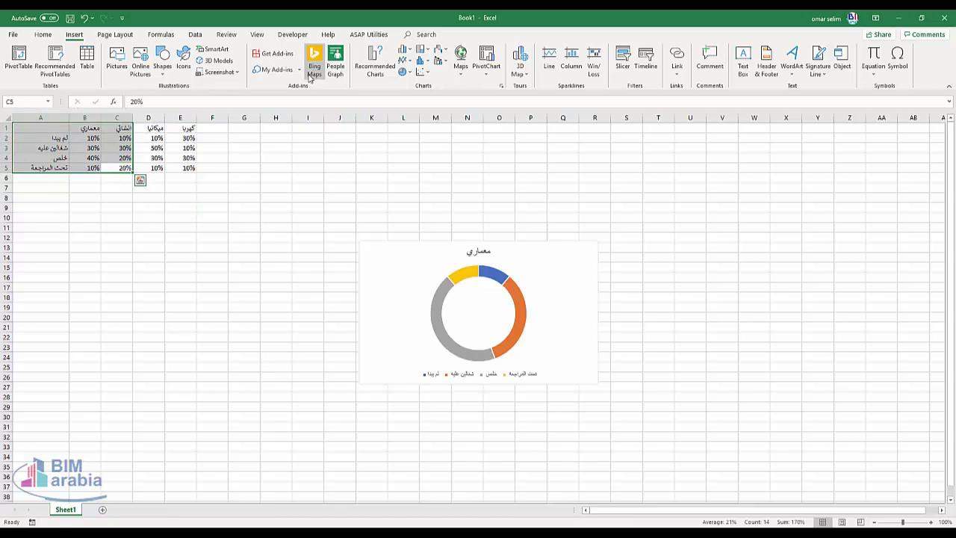
click(404, 71)
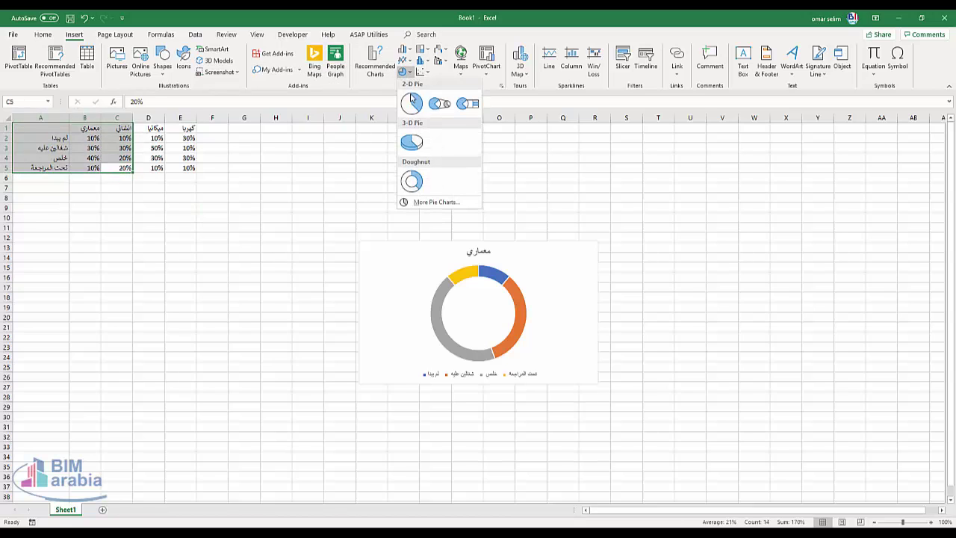
click(411, 182)
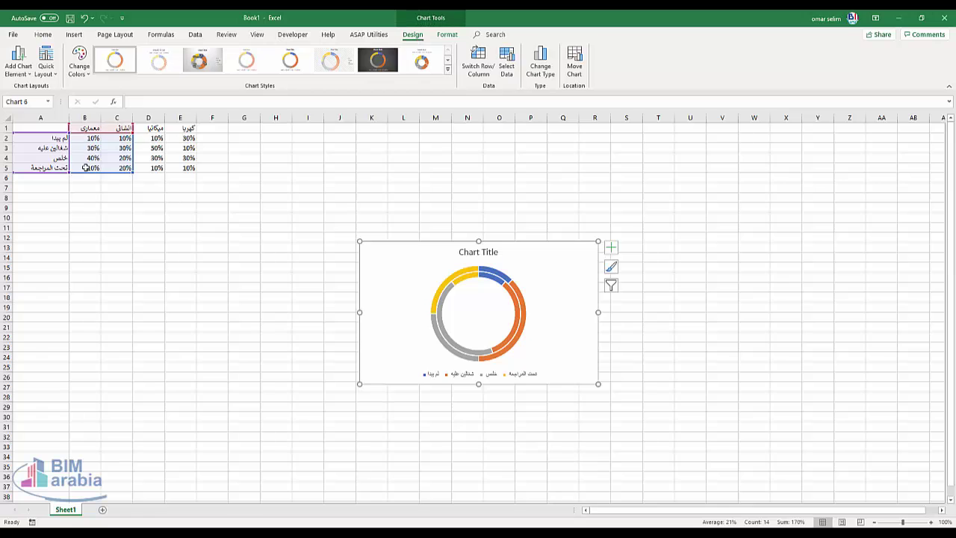
drag(70, 170, 101, 172)
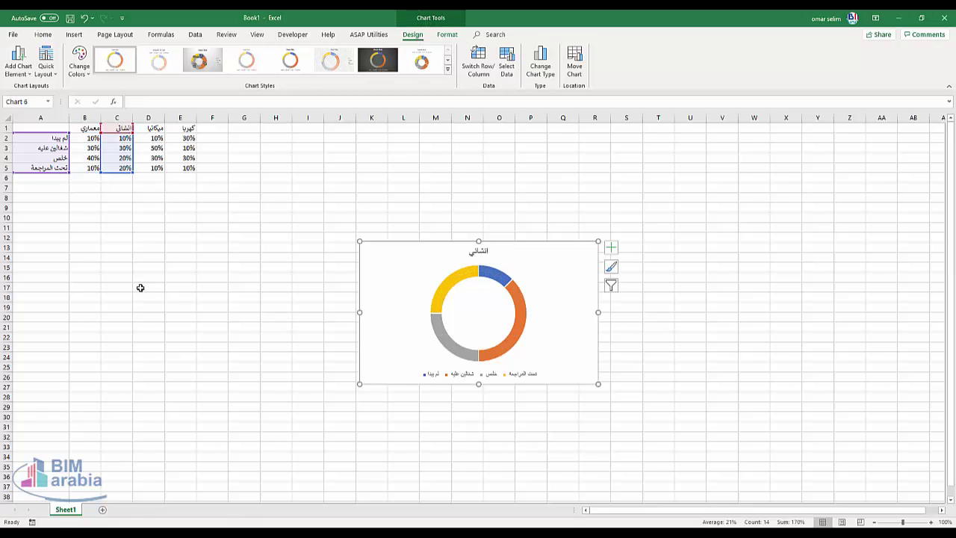
Step: Reposition the legend and move the انشائي chart left of the معماري chart
click(478, 374)
drag(367, 354, 390, 363)
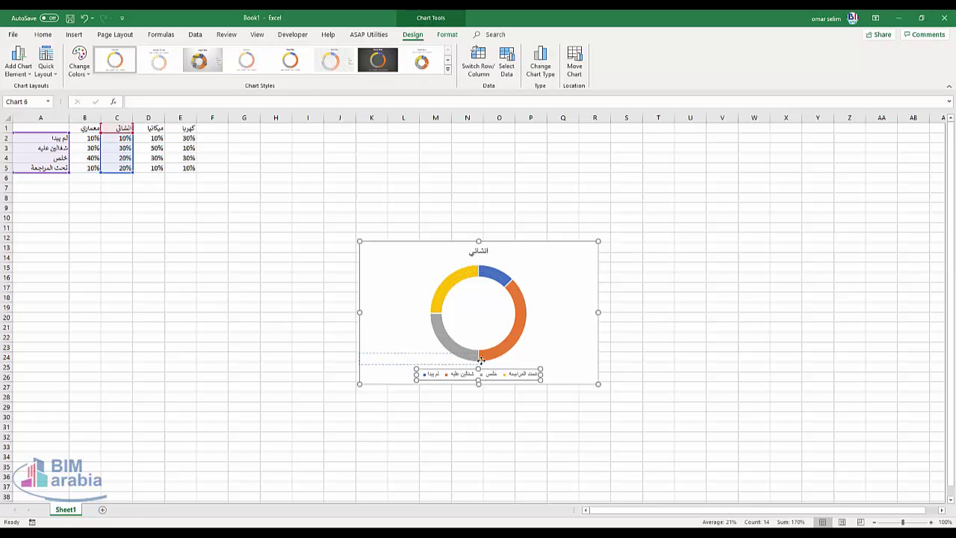
click(586, 438)
click(556, 354)
drag(551, 284, 259, 288)
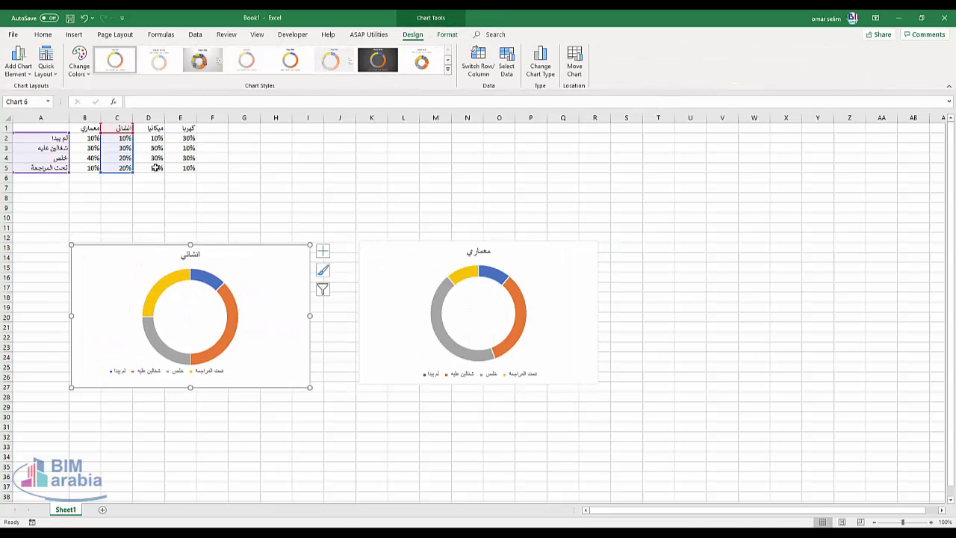
drag(156, 168, 25, 128)
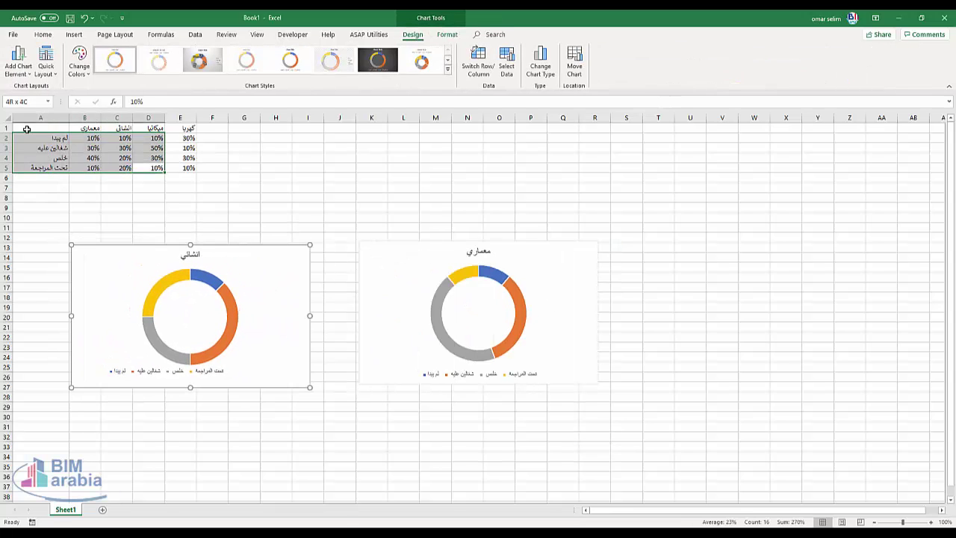
Step: Insert a Doughnut chart from A1:D5, move it right of معماري, and limit it to column D
click(74, 35)
click(404, 72)
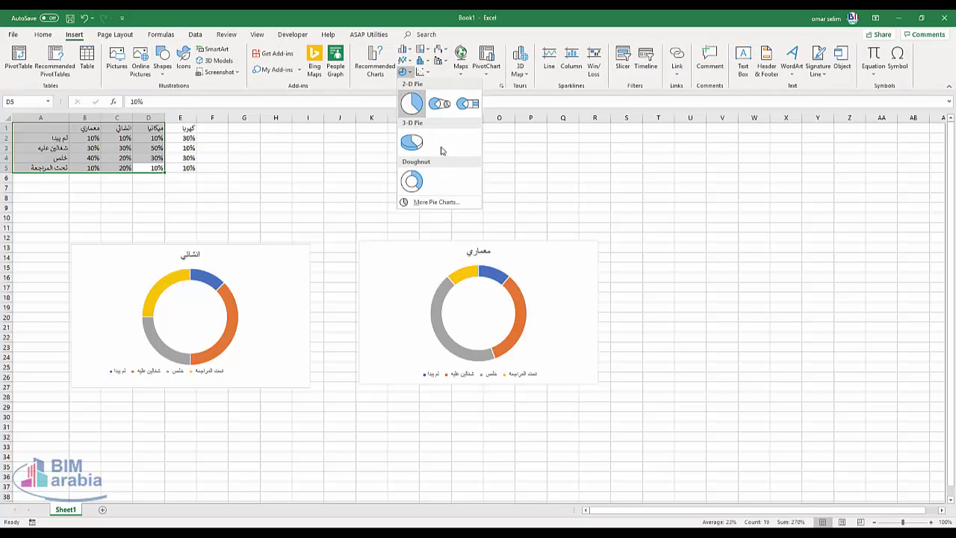
click(413, 184)
click(438, 275)
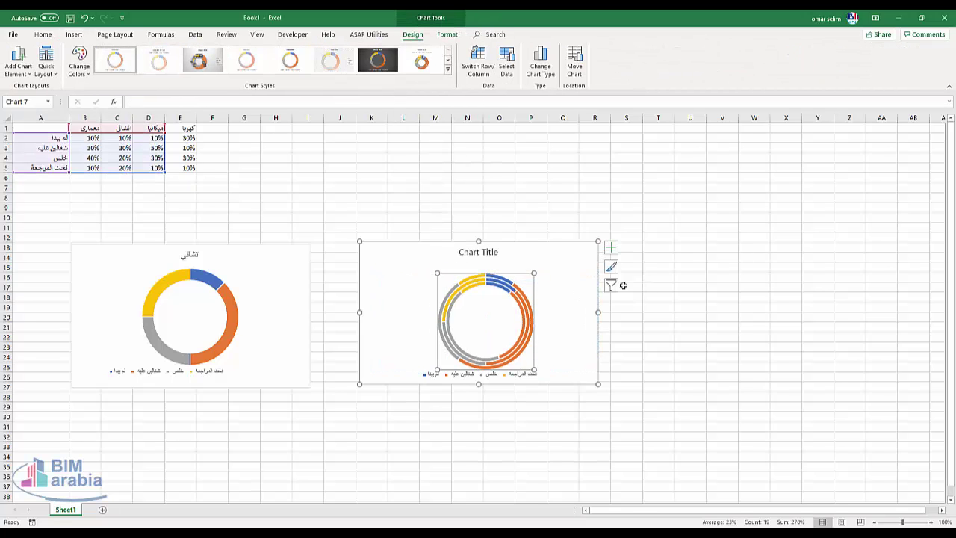
mouse_move(527, 251)
mouse_down()
mouse_move(796, 241)
mouse_move(788, 248)
mouse_up()
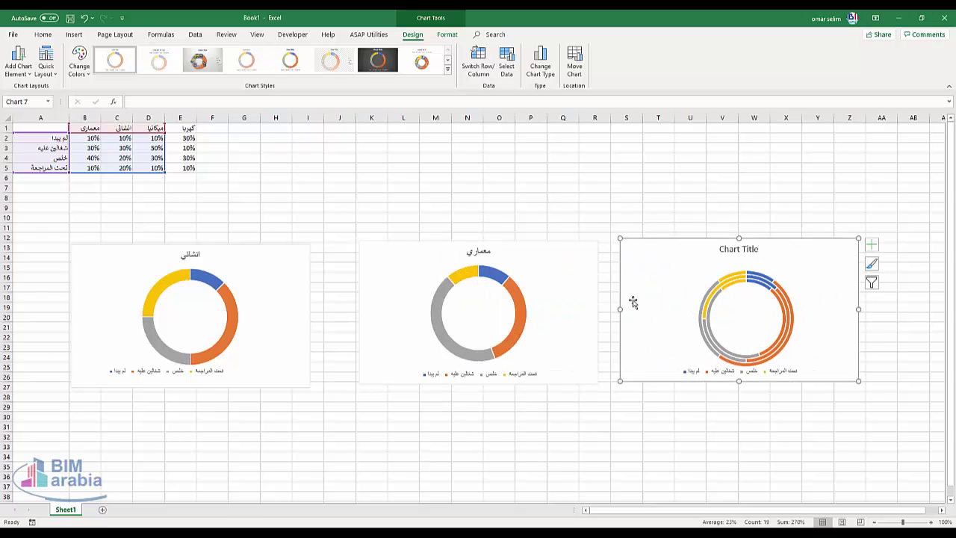
drag(165, 173, 135, 172)
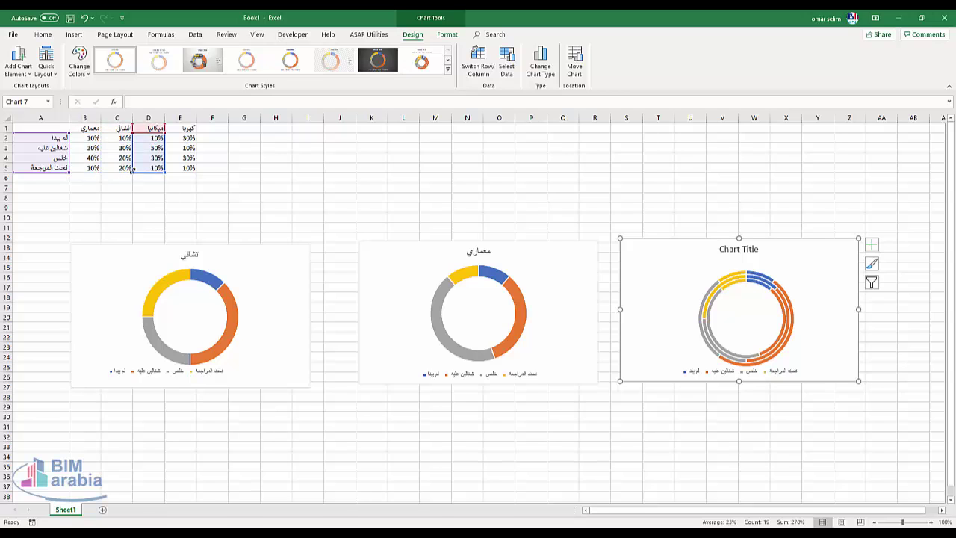
click(445, 190)
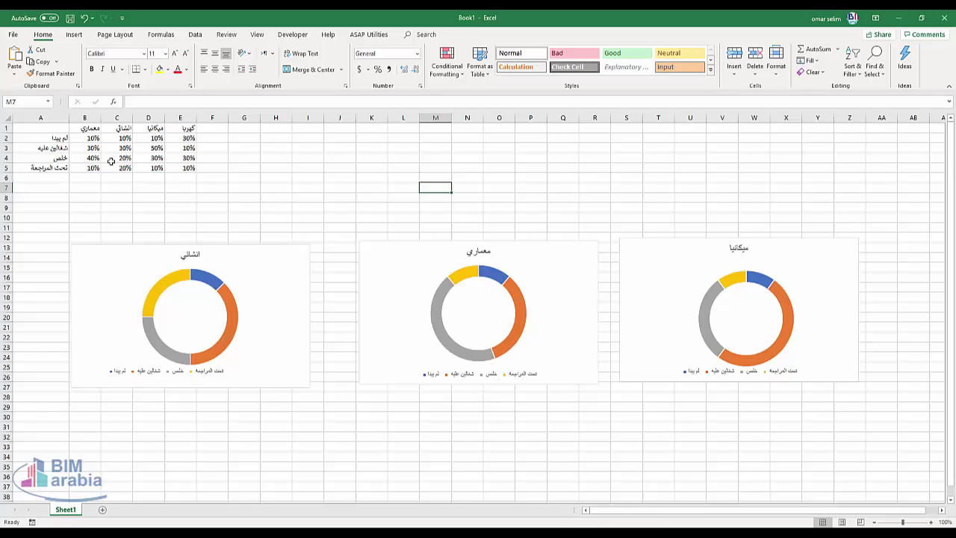
click(521, 322)
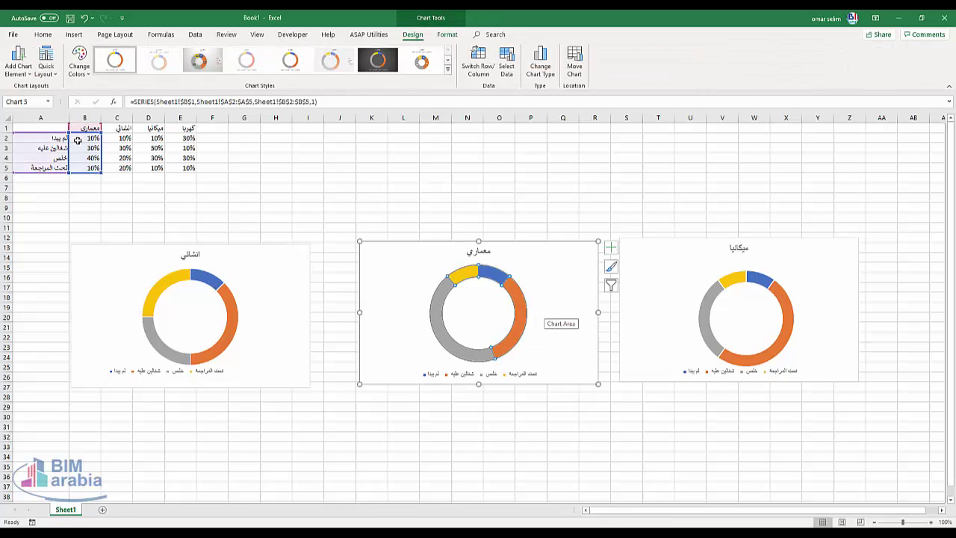
Step: Place the معماري chart's legend on the right and show data labels
click(17, 61)
mouse_move(32, 122)
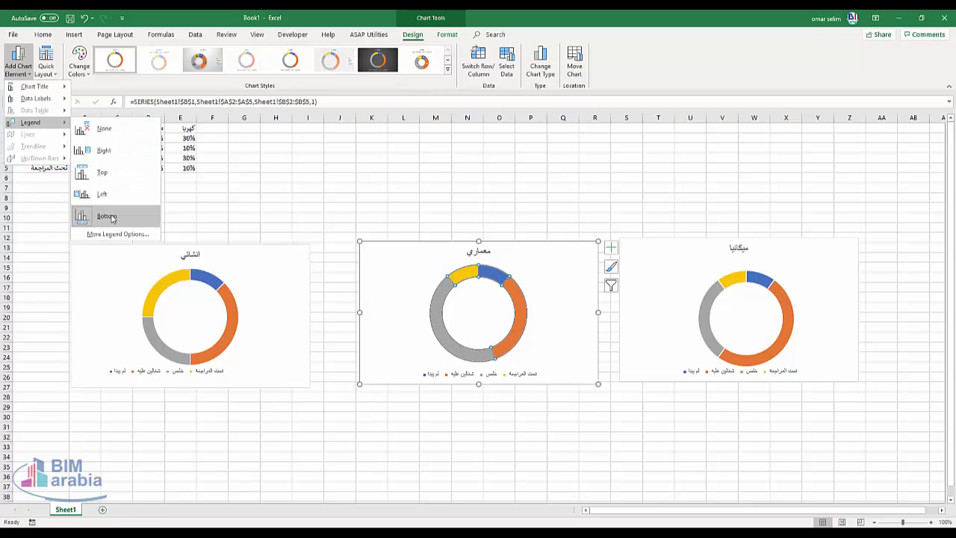
click(131, 152)
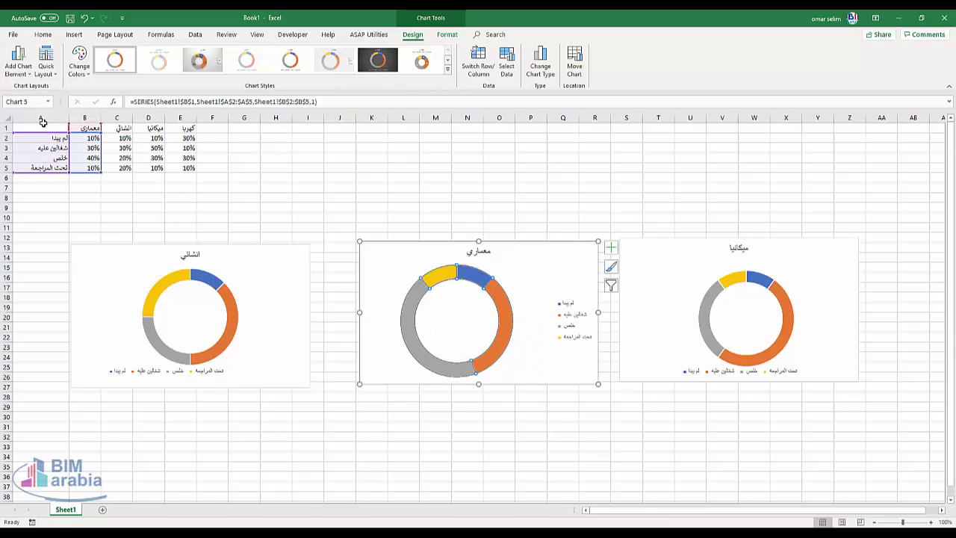
click(19, 64)
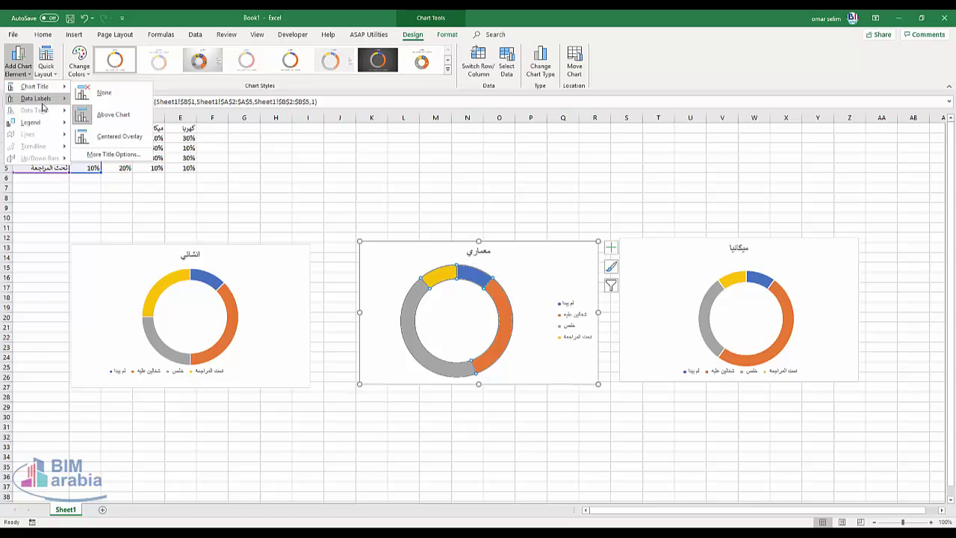
mouse_move(36, 98)
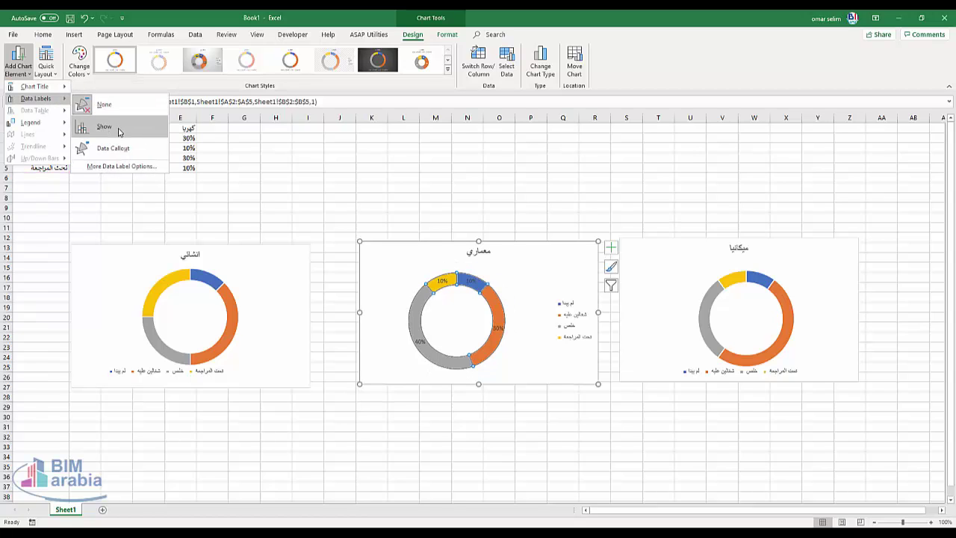
click(118, 129)
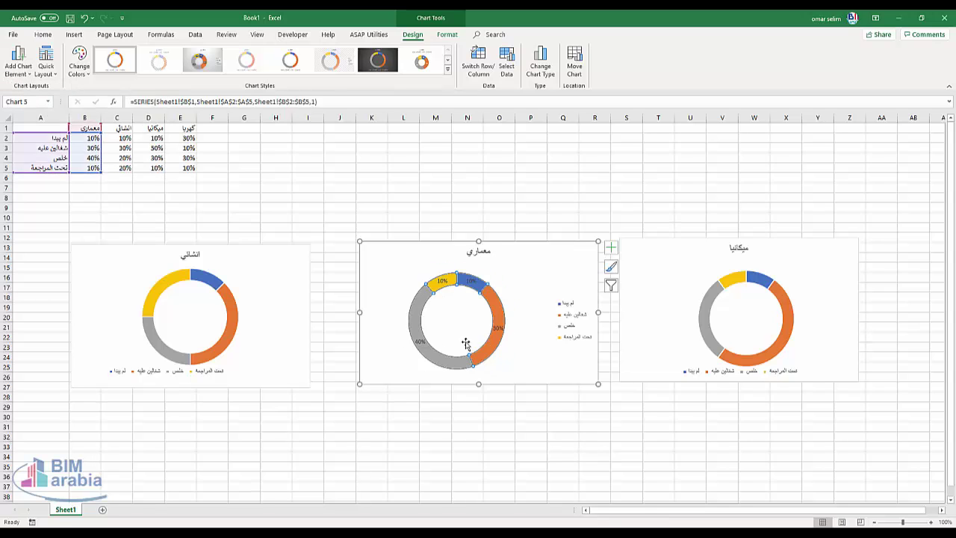
Step: Show percentage data labels on the انشائي doughnut's ring segments, matching the معماري chart
click(154, 274)
click(18, 64)
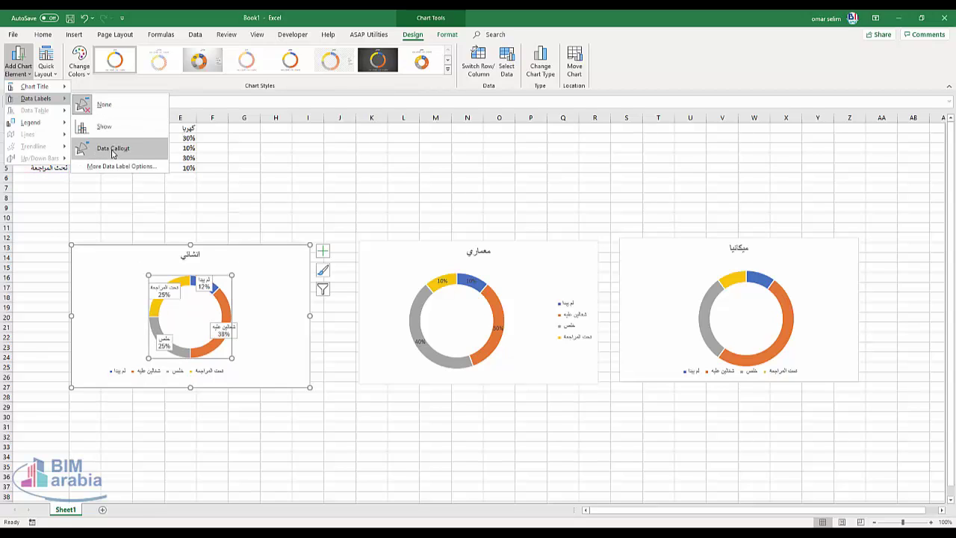
click(117, 128)
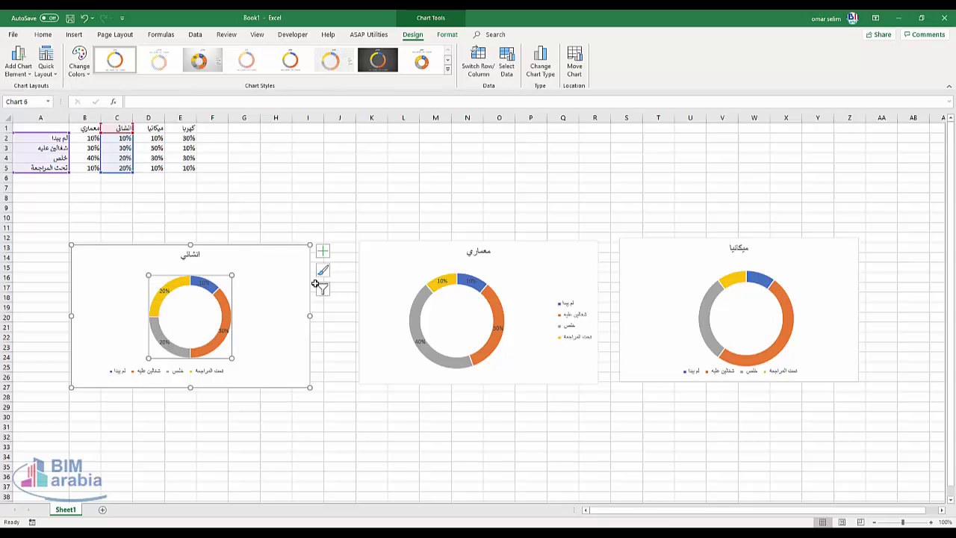
click(342, 200)
click(278, 324)
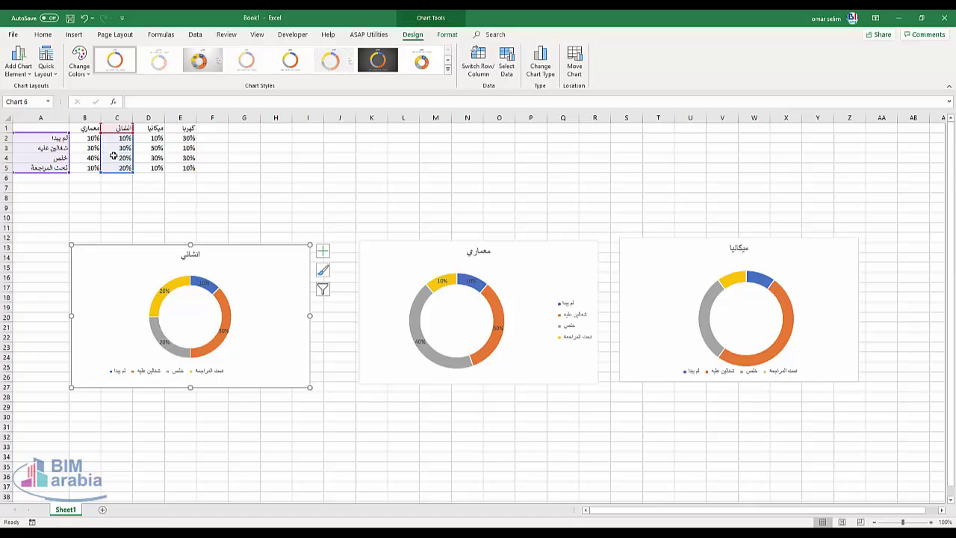